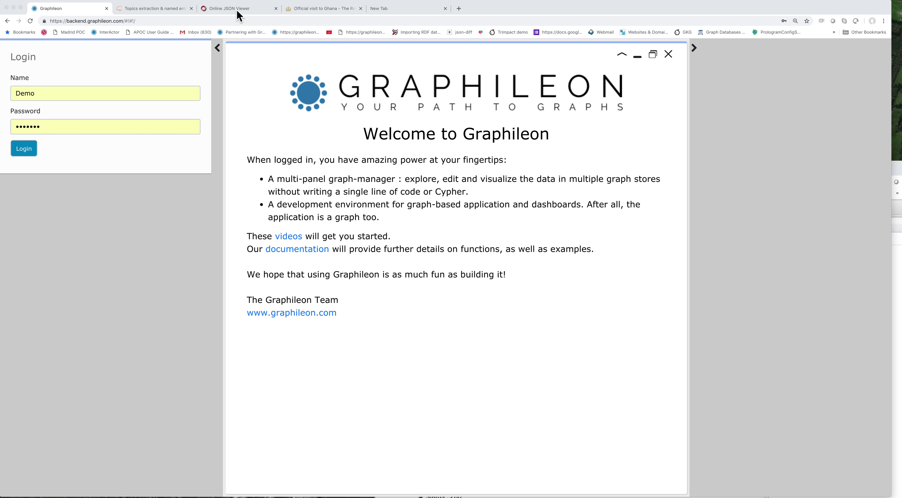
# Switch to the MeaningCloud Topics Extraction page and look over the PRODUCTS menu.
pyautogui.click(168, 10)
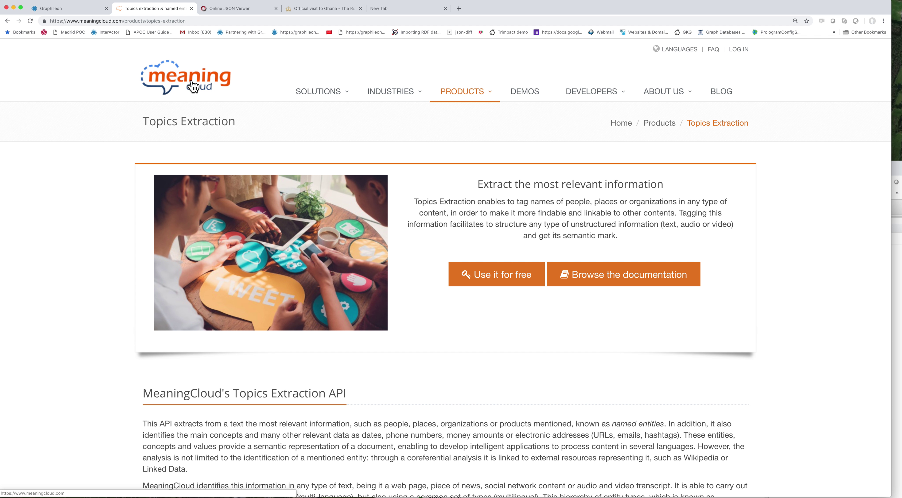
pyautogui.moveTo(462, 97)
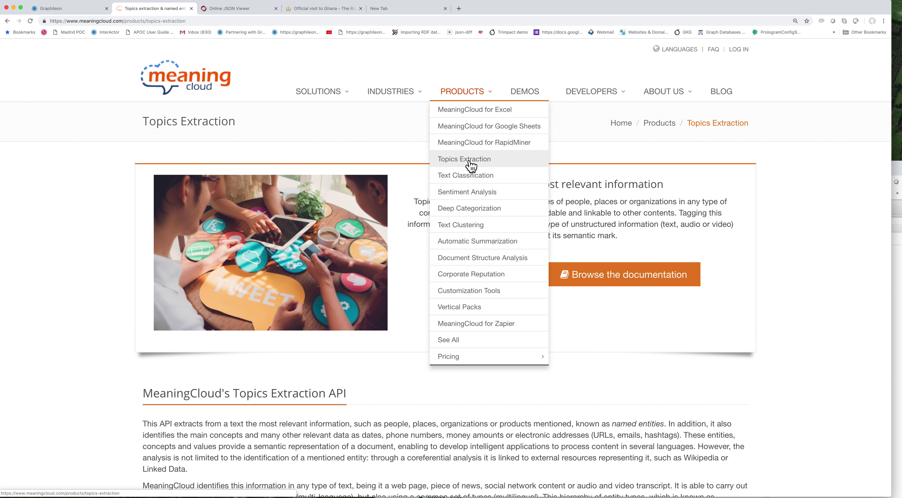
# Log in to Graphileon's demo account, keep the Feature Demos dashboard, and open the Meaningcloud form.
pyautogui.click(70, 10)
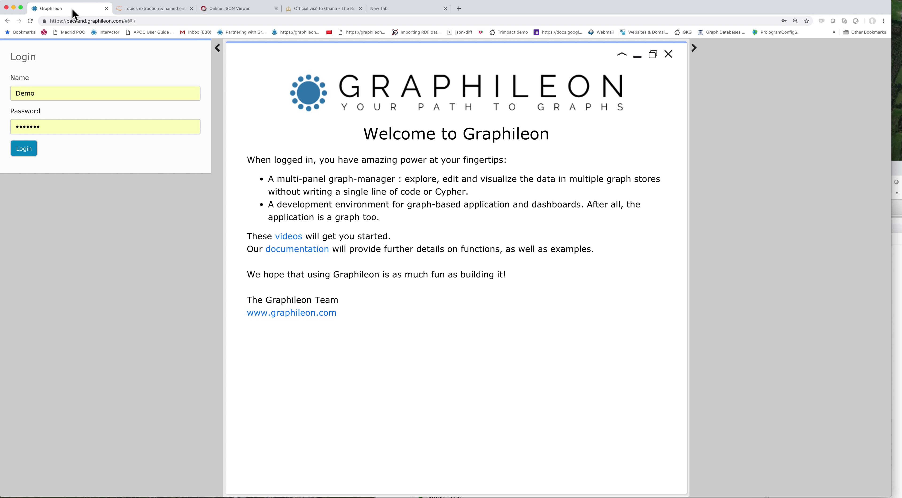
pyautogui.click(24, 149)
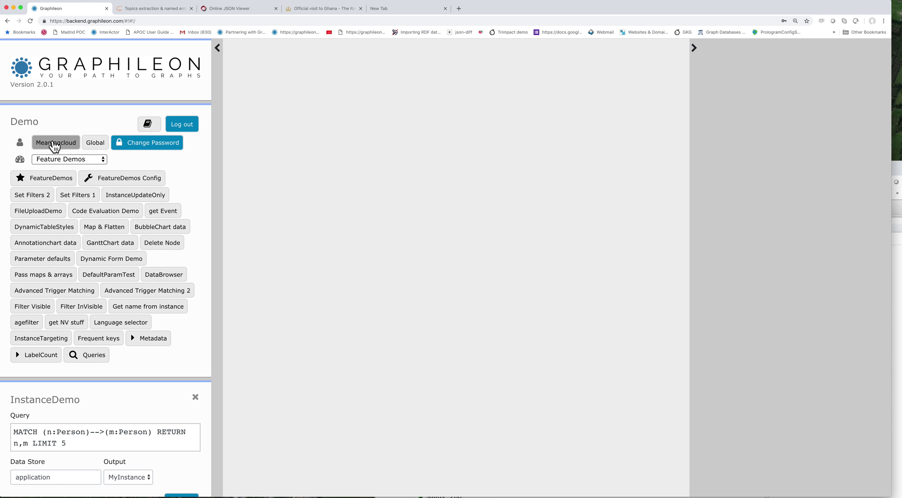
pyautogui.click(103, 160)
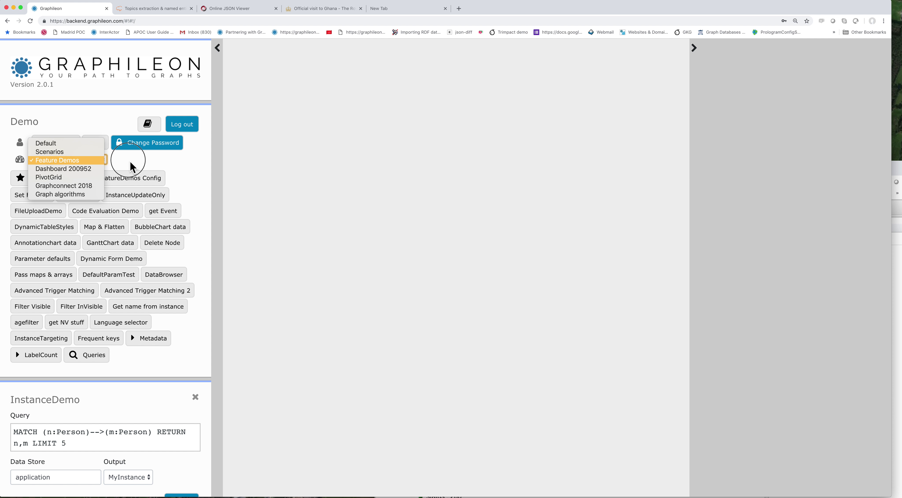
pyautogui.click(133, 167)
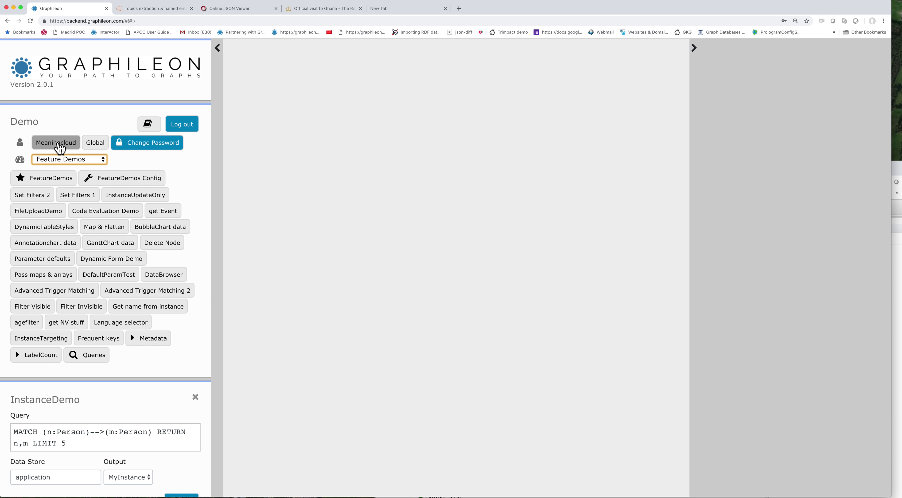
pyautogui.click(59, 147)
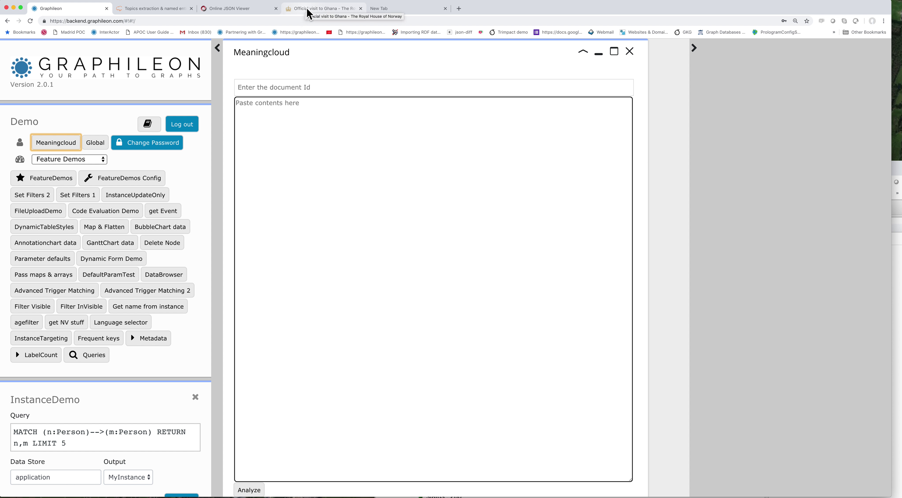
pyautogui.click(308, 9)
# Select the 'Official visit to Ghana' article text from title to last paragraph, then return to Graphileon's contents box.
pyautogui.scroll(15, 373, 206)
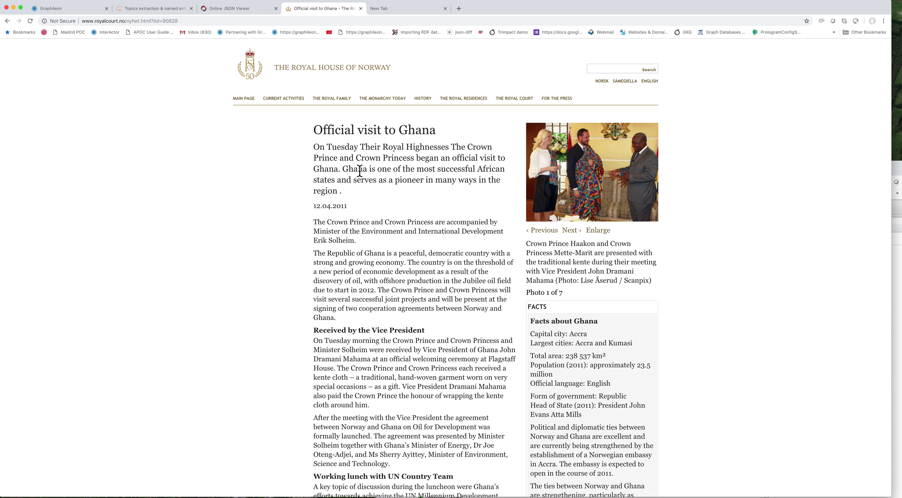
pyautogui.moveTo(317, 133); pyautogui.dragTo(414, 469)
pyautogui.hotkey('ctrl', 'c')
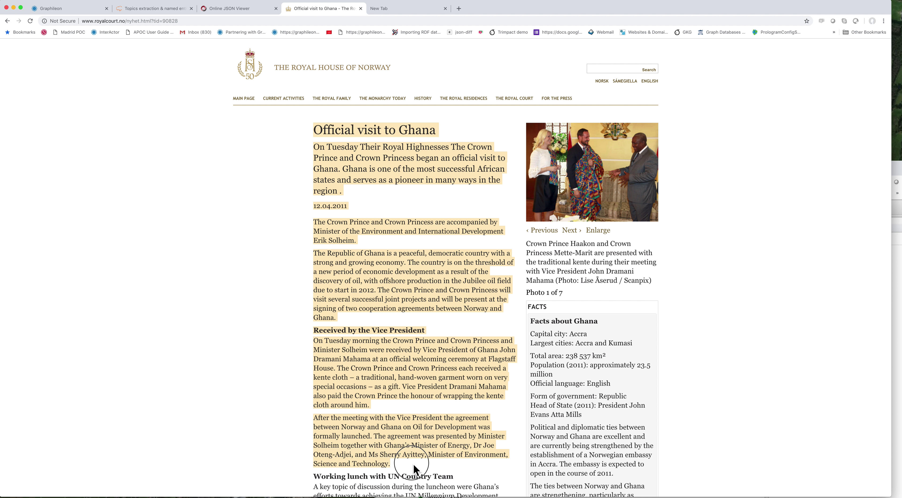
pyautogui.click(80, 13)
pyautogui.click(265, 124)
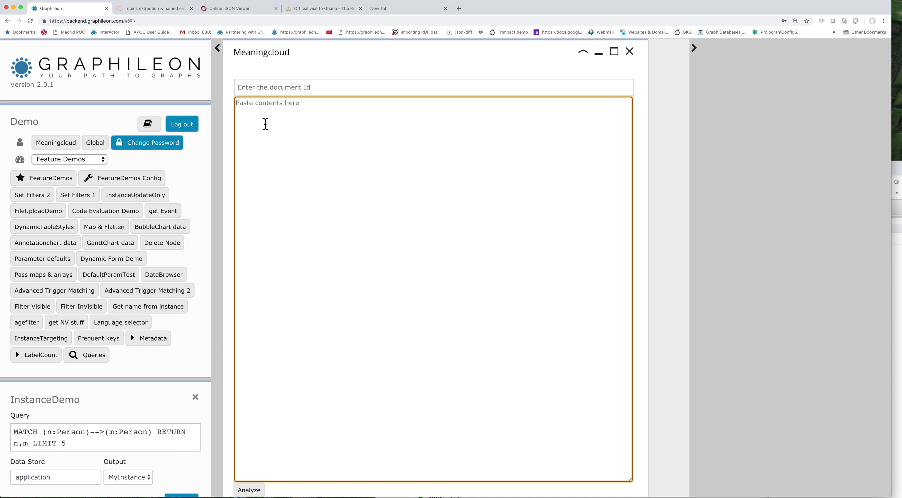
# Paste the Ghana article, set Document Id 'Demo document Ghana', append 'Mr Solheim lives in Barcelona', and analyze.
pyautogui.hotkey('ctrl', 'v')
pyautogui.click(289, 88)
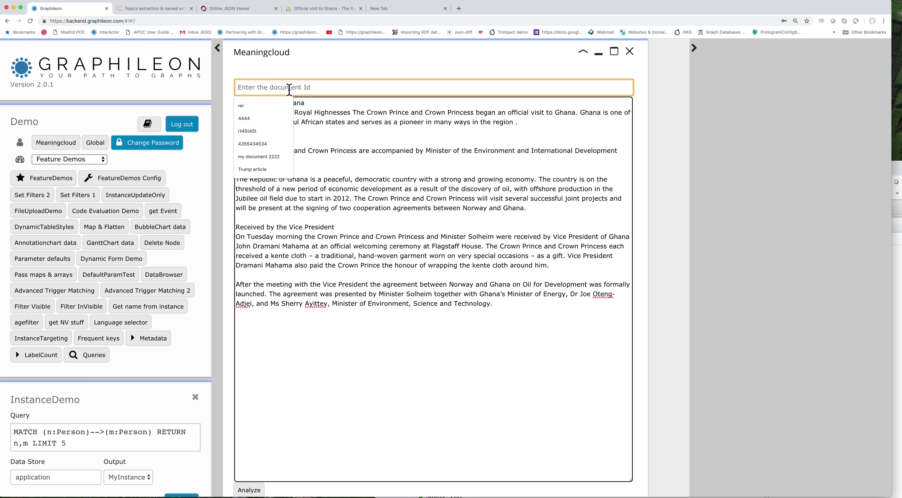
pyautogui.write('Demo document Ghana')
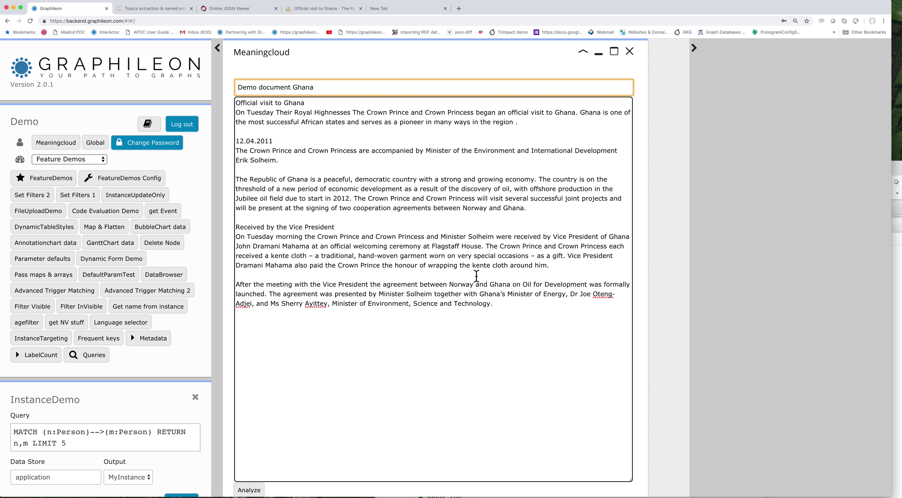
pyautogui.click(501, 309)
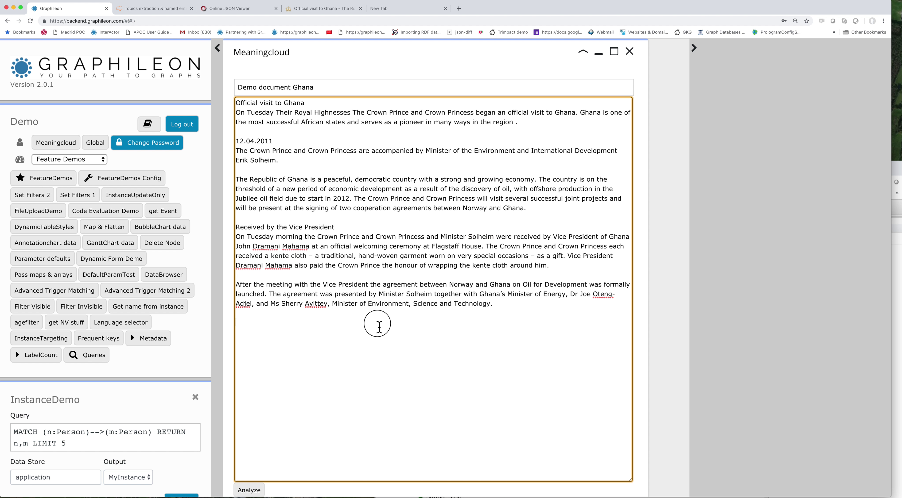
pyautogui.click(380, 325)
pyautogui.write('Mr Solheim lives in Barcelona')
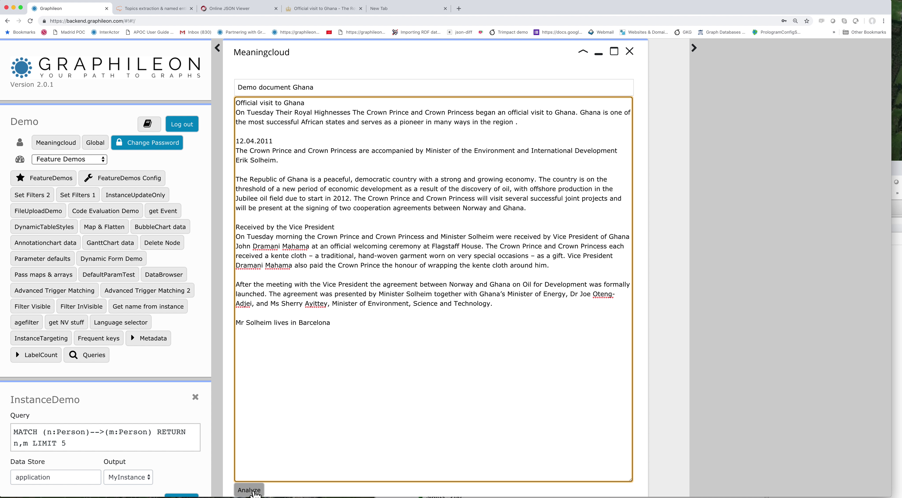
pyautogui.click(252, 491)
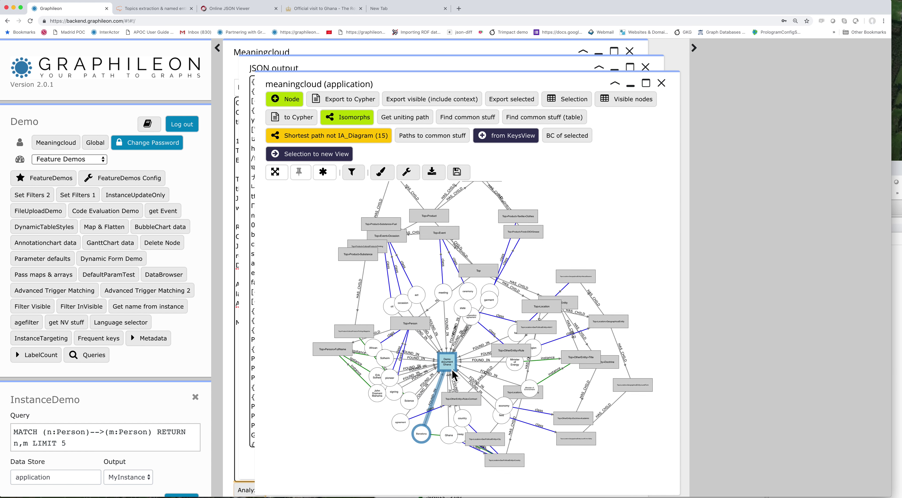
# Bring the JSON output window to the front and select all of its raw MeaningCloud response.
pyautogui.click(394, 66)
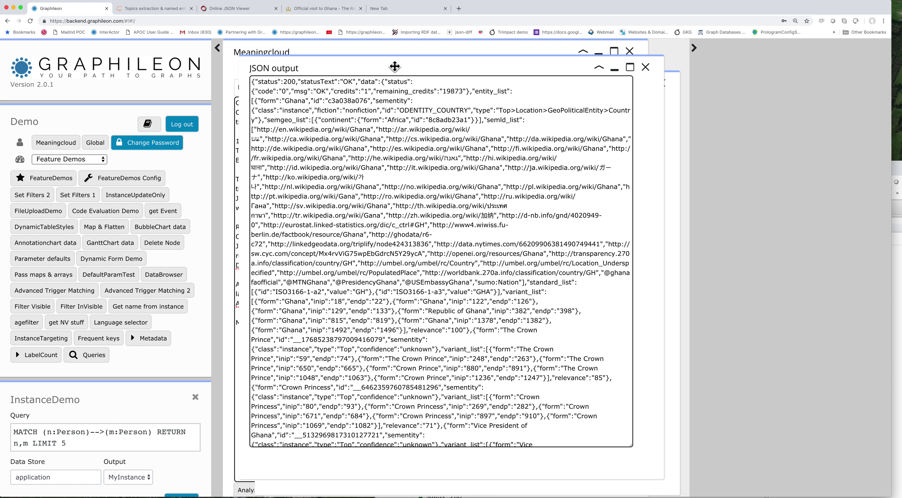
pyautogui.click(378, 144)
pyautogui.press('super+a')
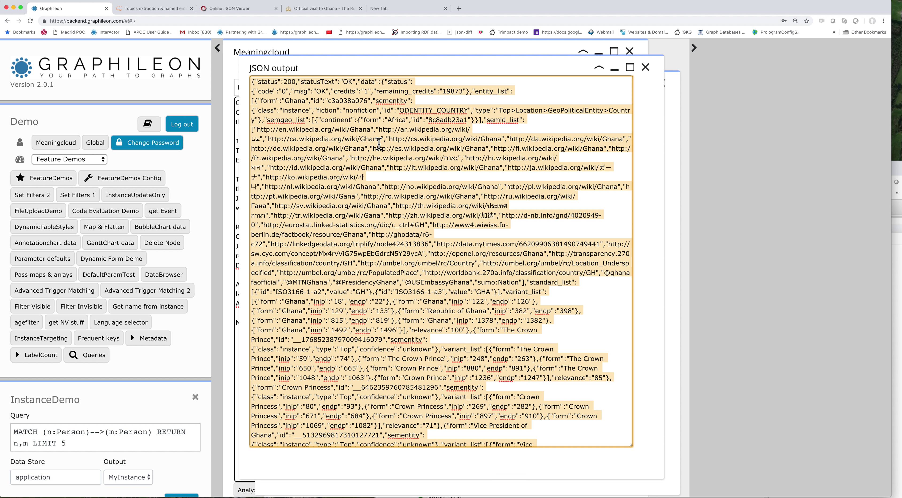
# Paste the copied JSON into the Online JSON Viewer and display it as a tree.
pyautogui.click(232, 10)
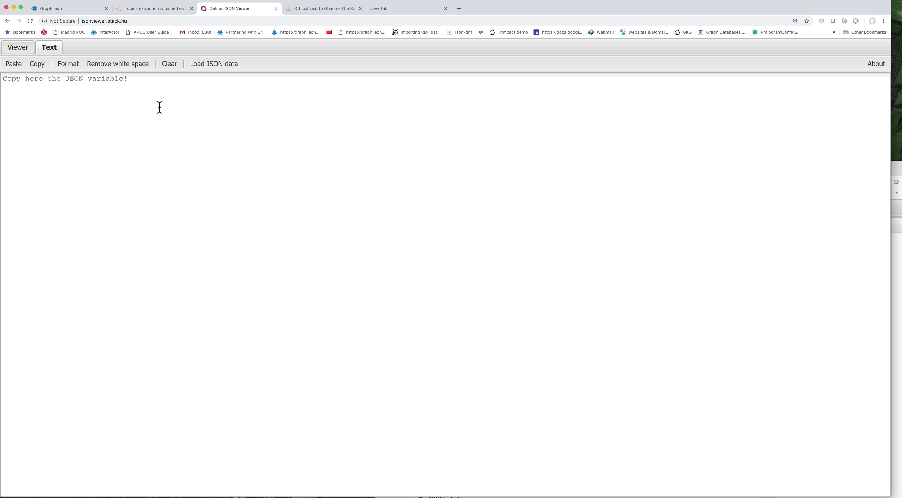
pyautogui.click(152, 108)
pyautogui.press('super+v')
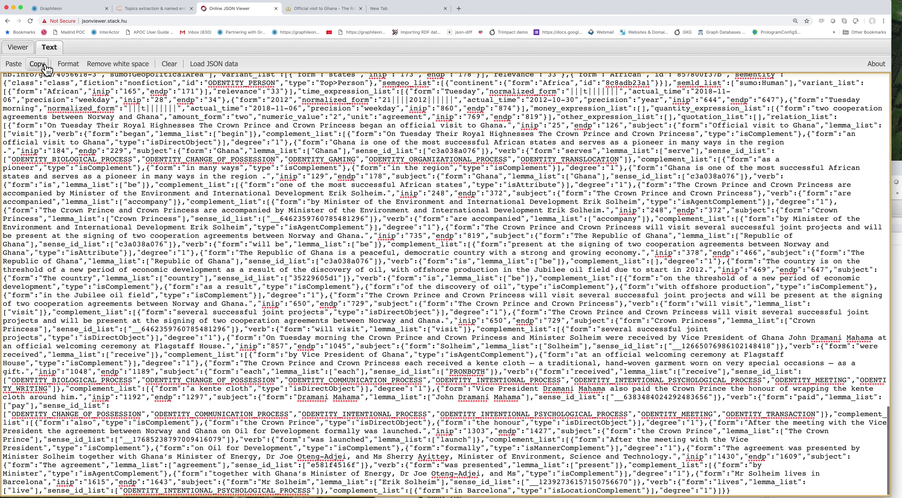
pyautogui.click(19, 47)
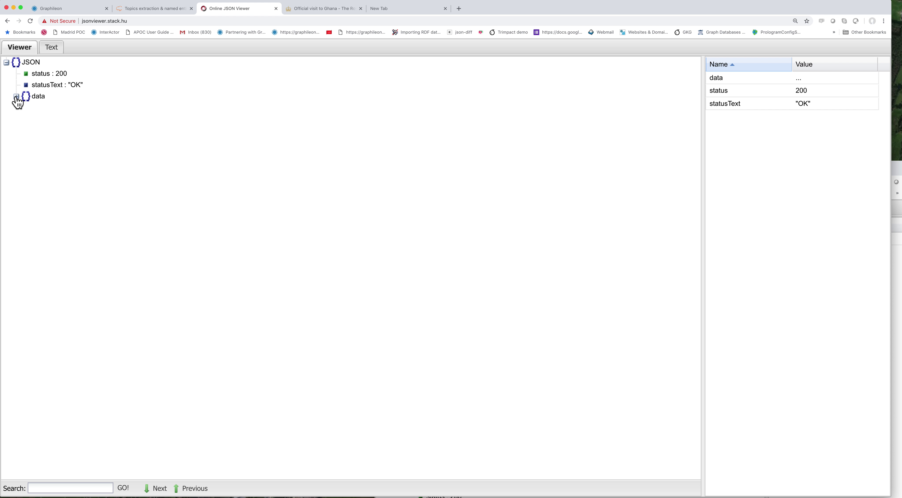
# Expand data > entity_list > 0 > sementity for Ghana, then return to Graphileon.
pyautogui.click(16, 96)
pyautogui.click(26, 119)
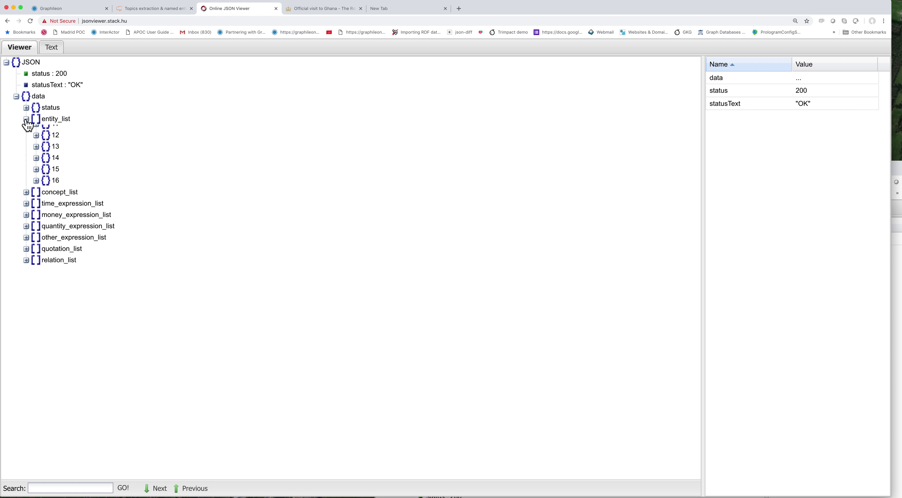
pyautogui.click(36, 131)
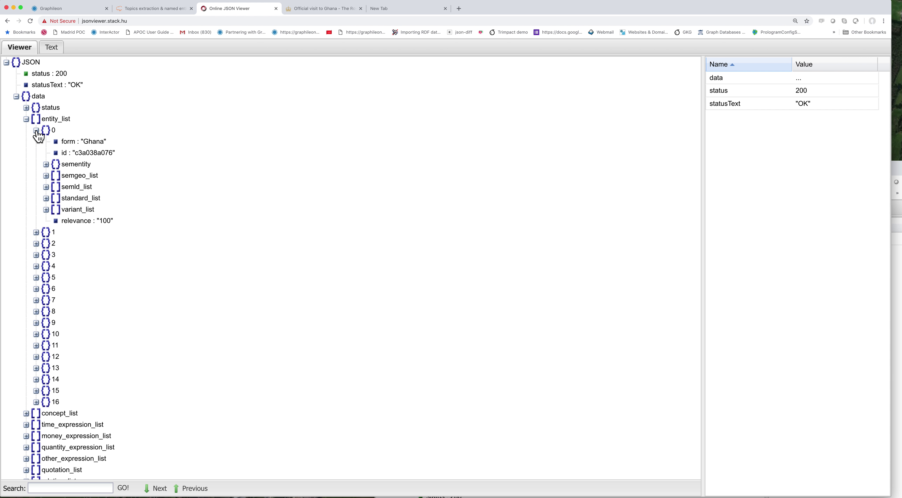
pyautogui.click(46, 164)
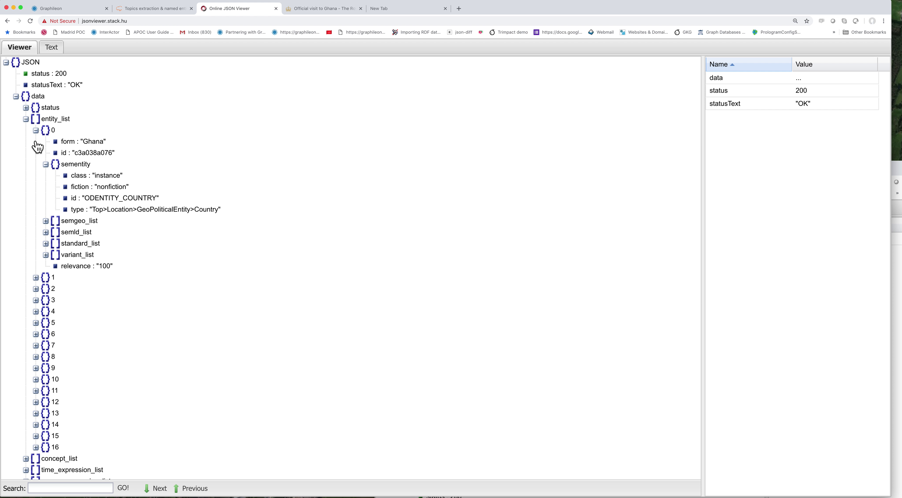
pyautogui.click(88, 10)
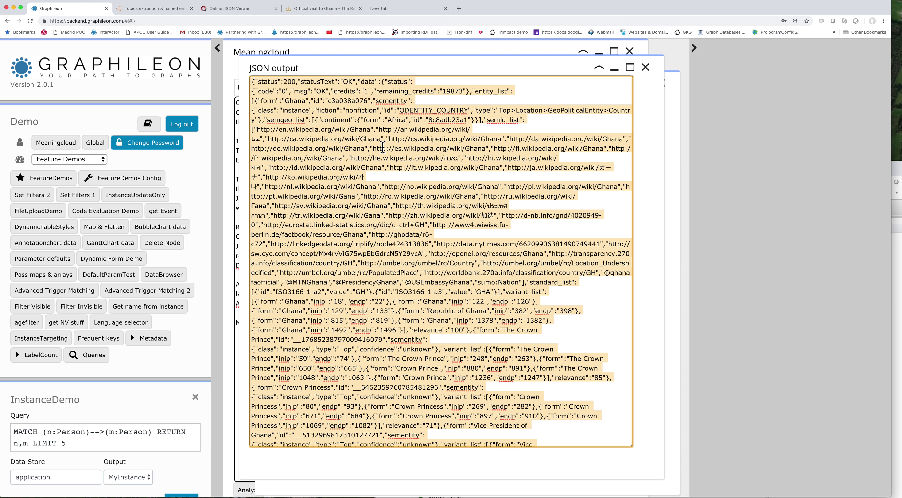
# Close the JSON output, inspect a FOUND_IN relation, and move the Barcelona node lower left.
pyautogui.click(645, 67)
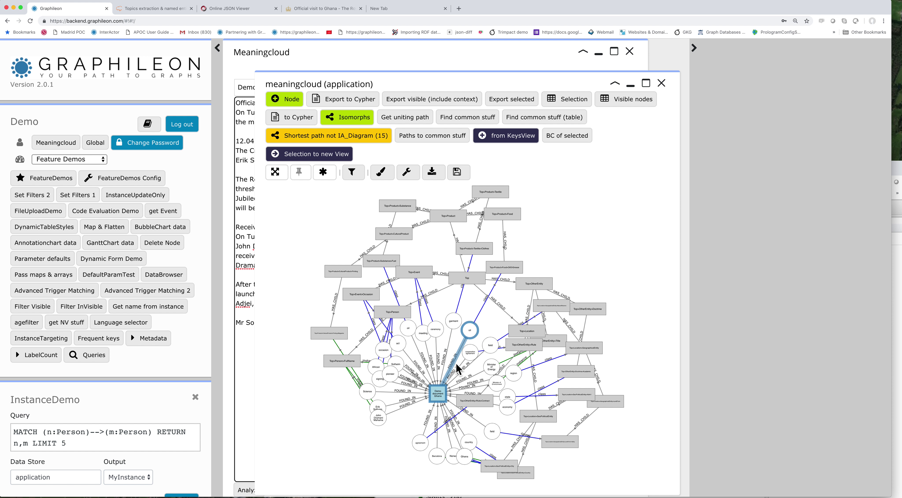
pyautogui.moveTo(426, 391); pyautogui.dragTo(460, 289)
pyautogui.click(459, 289)
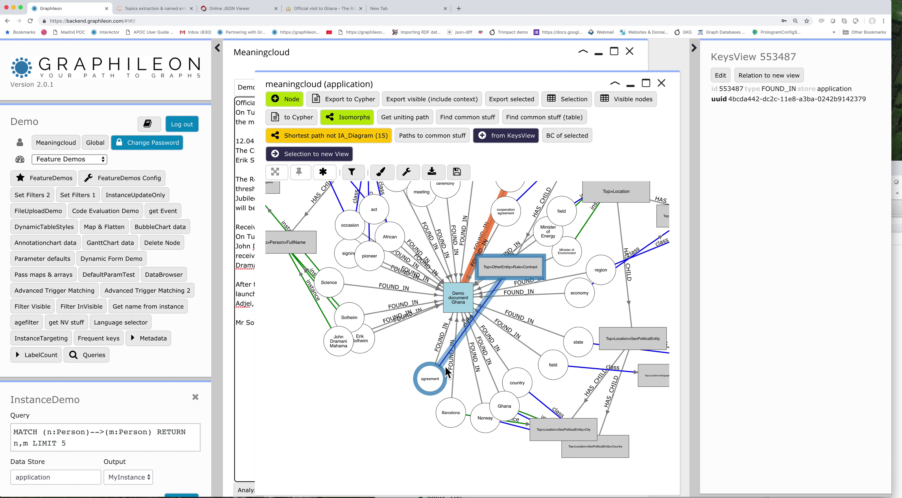
pyautogui.moveTo(454, 421); pyautogui.dragTo(353, 423)
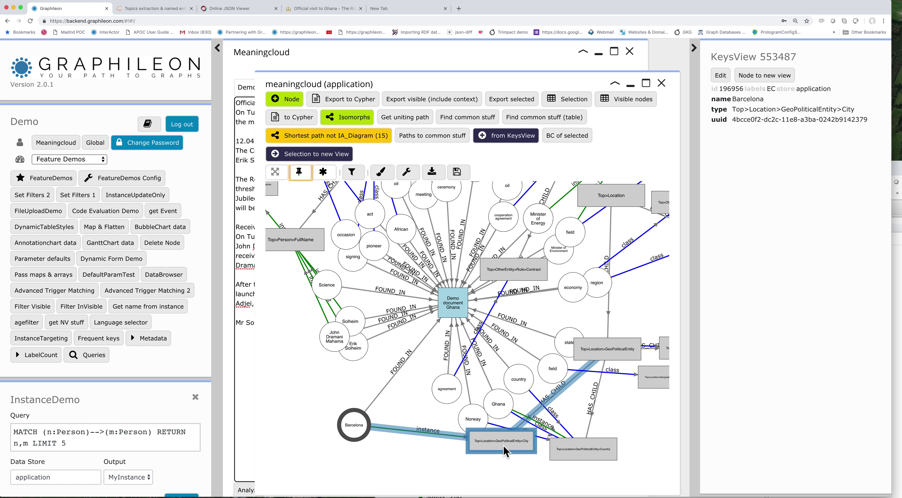
# Zoom and pan around the entity graph, inspect the Ghana entity, then close the graph window.
pyautogui.scroll(5, 505, 451)
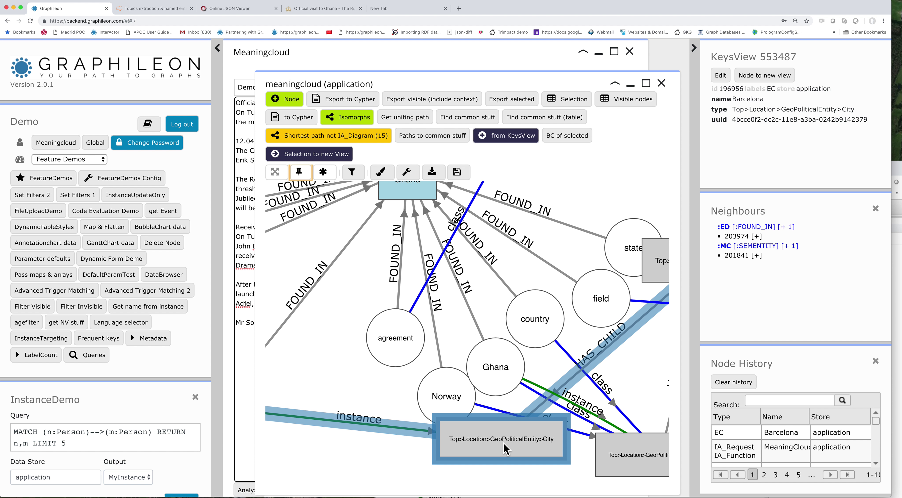
pyautogui.scroll(-3, 504, 449)
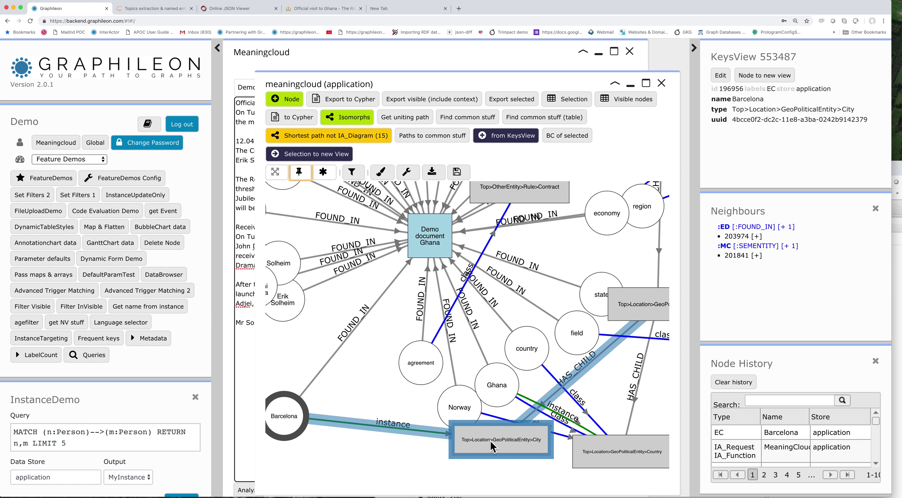
pyautogui.scroll(-3, 478, 447)
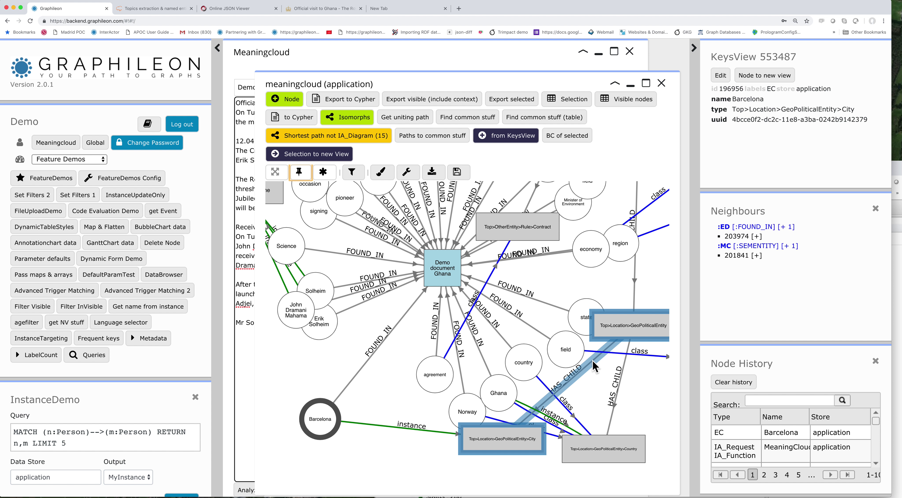
pyautogui.moveTo(573, 280); pyautogui.dragTo(548, 415)
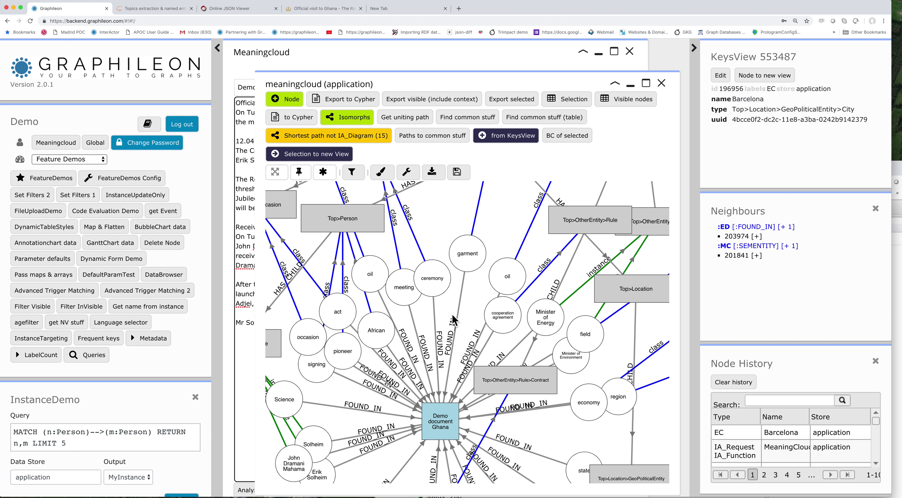
pyautogui.scroll(-5, 454, 320)
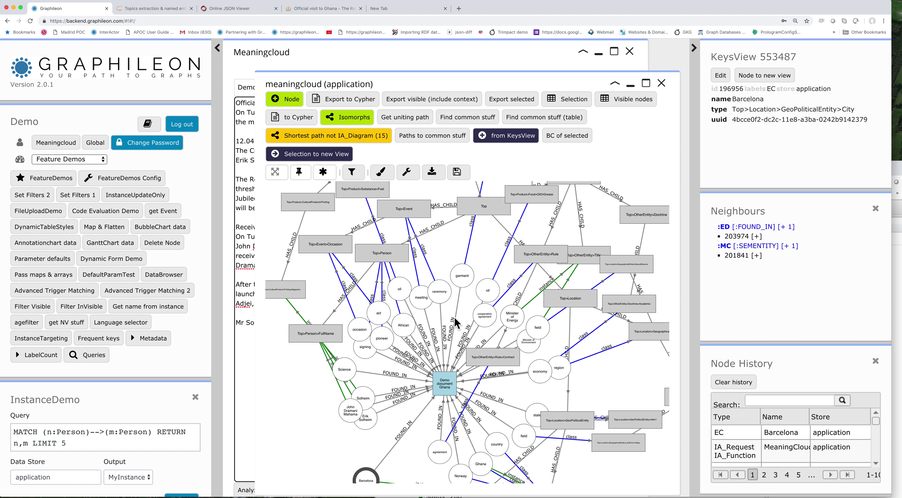
pyautogui.scroll(-2, 462, 317)
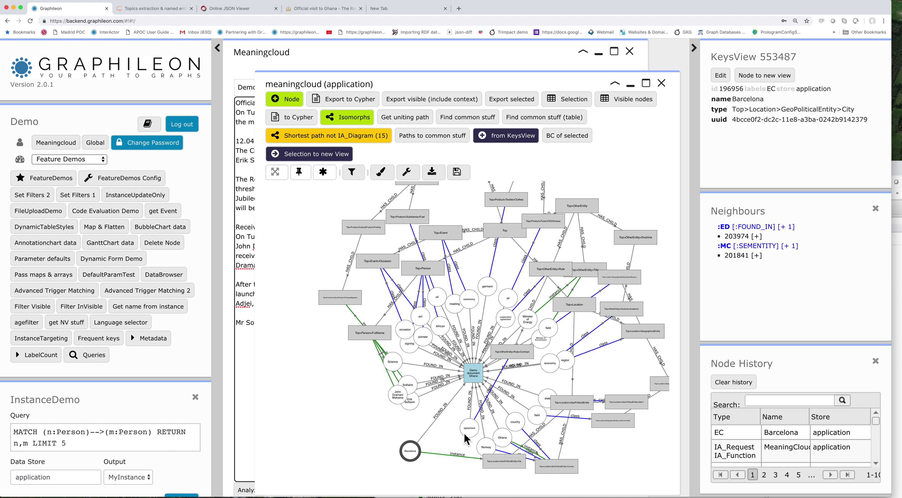
pyautogui.moveTo(466, 439); pyautogui.dragTo(375, 401)
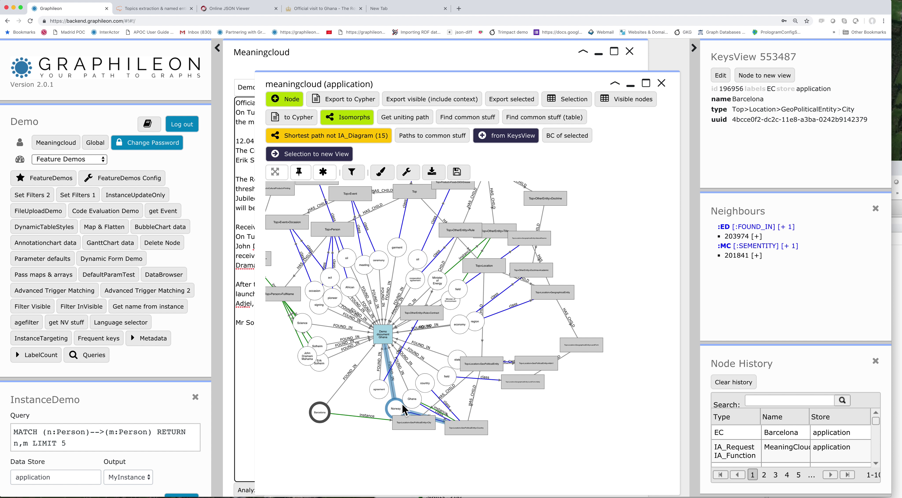
pyautogui.click(414, 403)
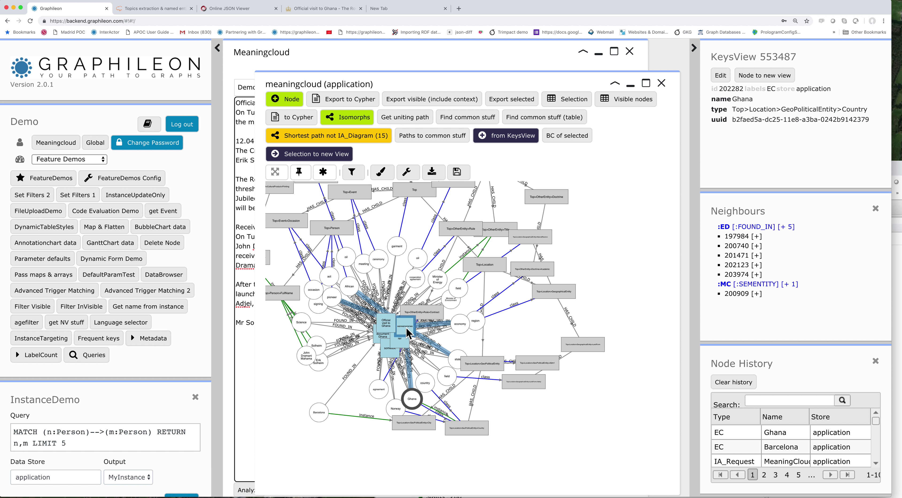
pyautogui.scroll(5, 392, 331)
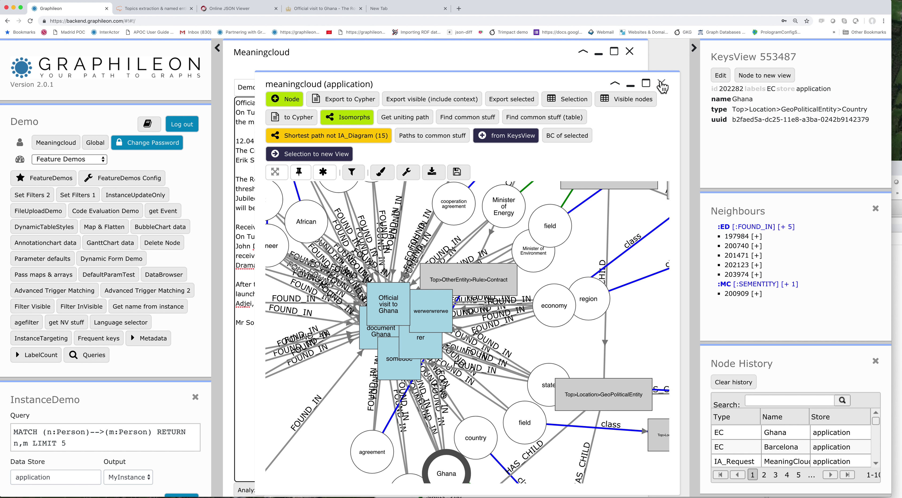
pyautogui.click(661, 84)
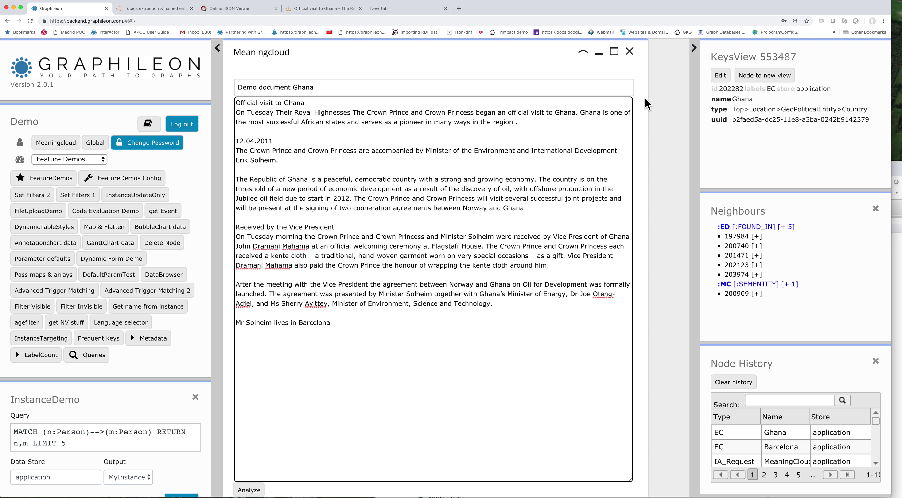
# Close the Meaningcloud panel and open the Meaningcloud demo's function from Feature Demos via Go to Function.
pyautogui.click(630, 53)
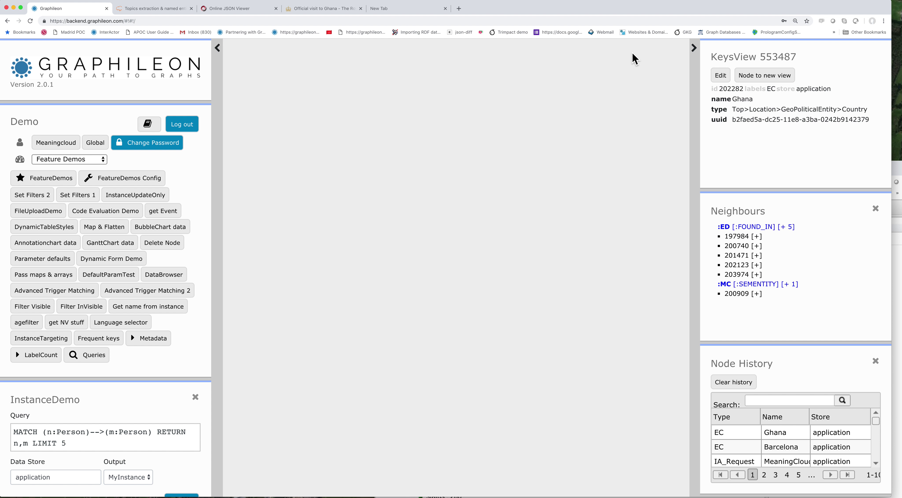
pyautogui.click(51, 182)
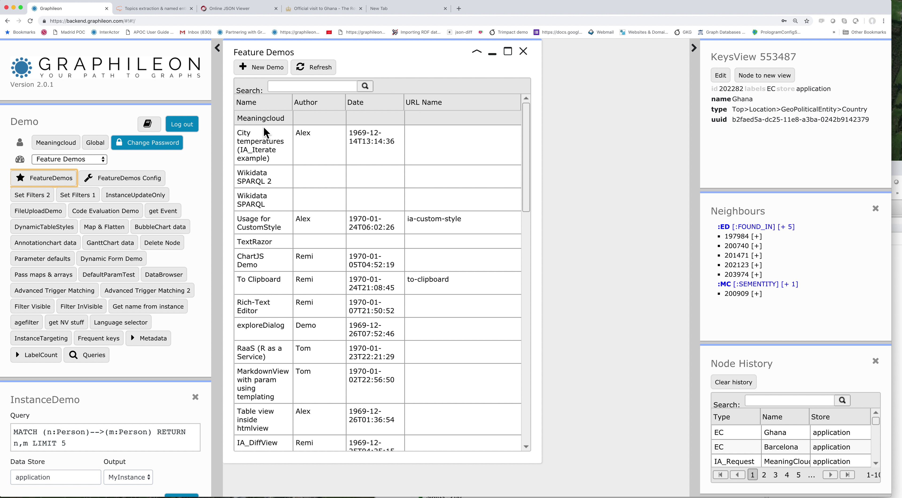
pyautogui.click(310, 125)
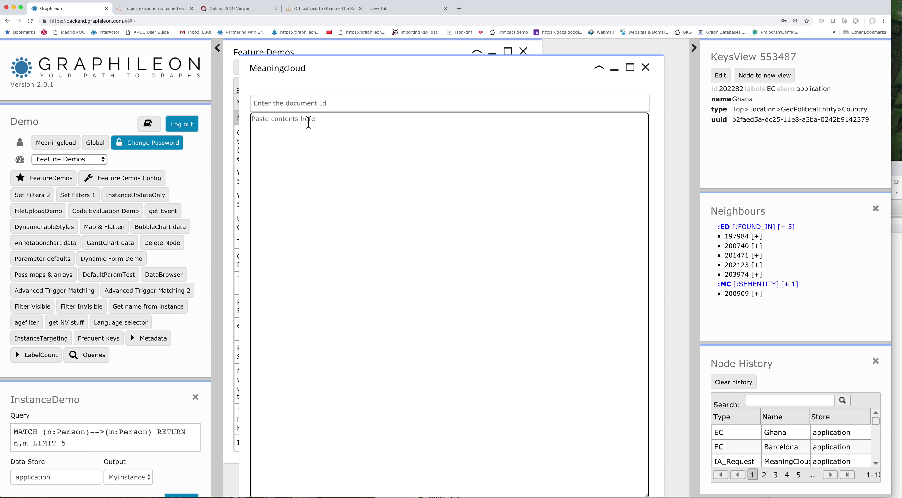
pyautogui.click(642, 69)
pyautogui.rightClick(296, 120)
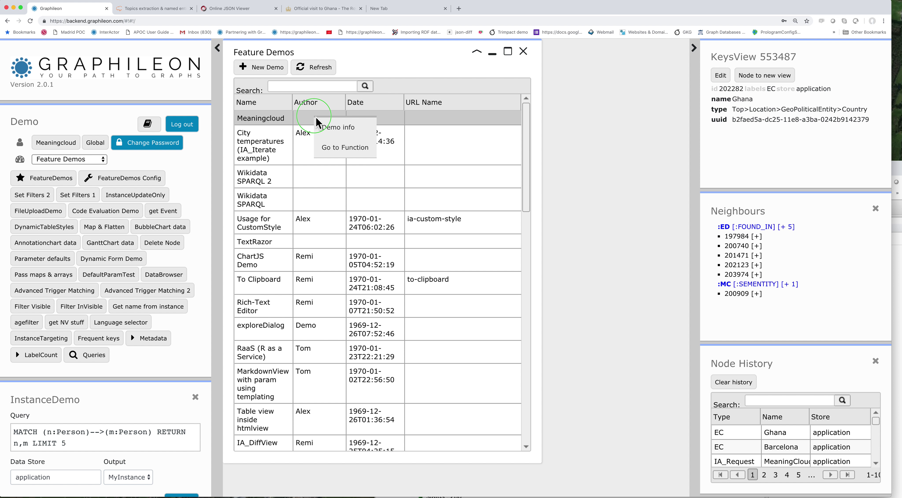
pyautogui.click(355, 151)
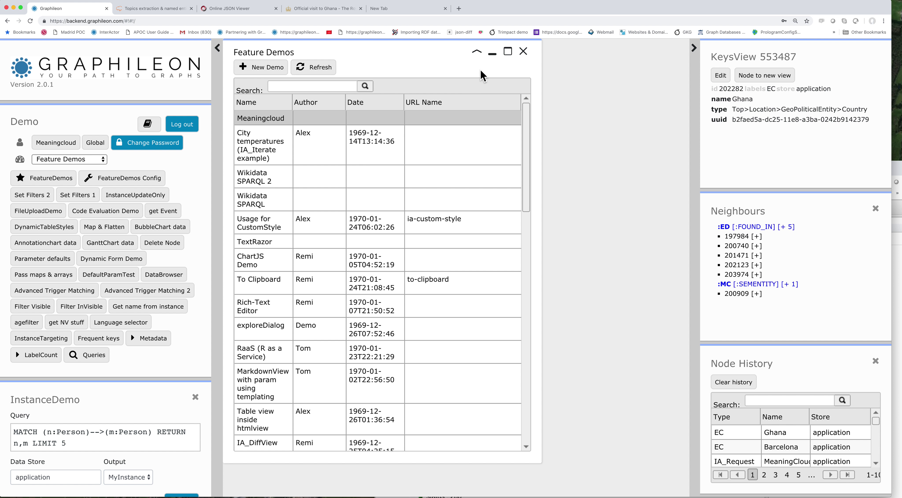
pyautogui.click(525, 53)
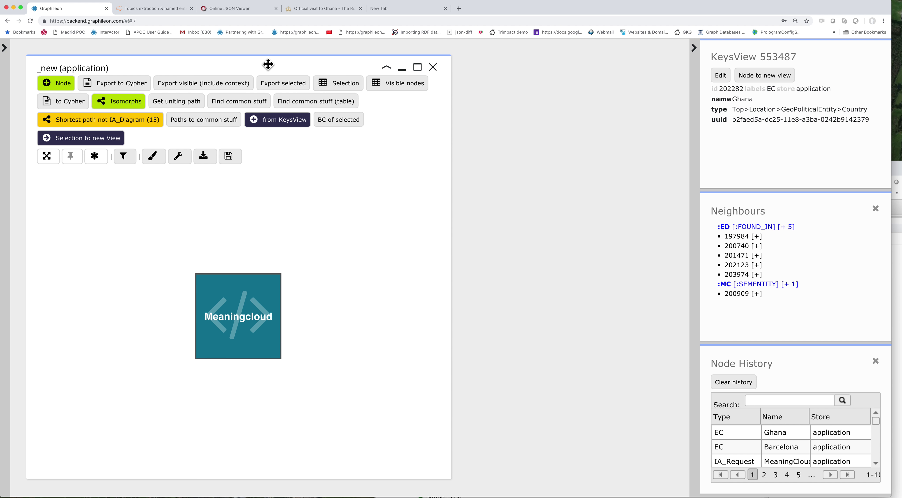
# Open the Meaningcloud function node's edit form, then close it without saving.
pyautogui.rightClick(274, 313)
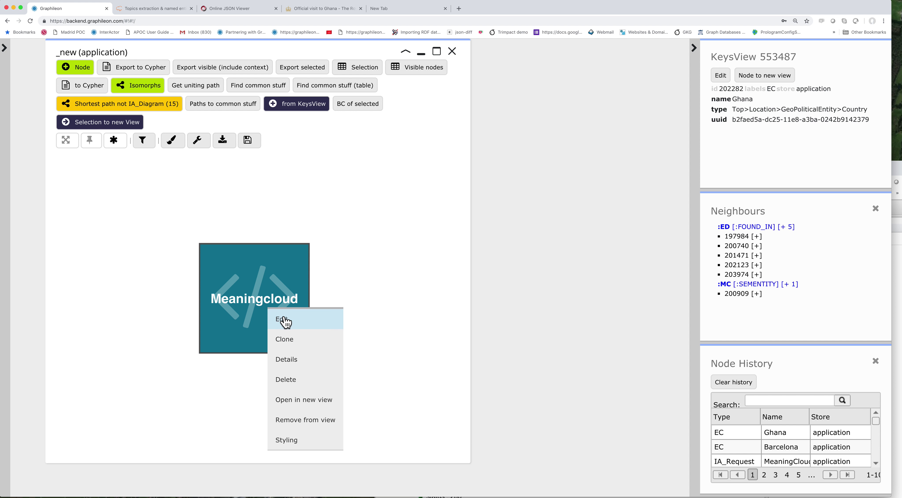
pyautogui.click(286, 322)
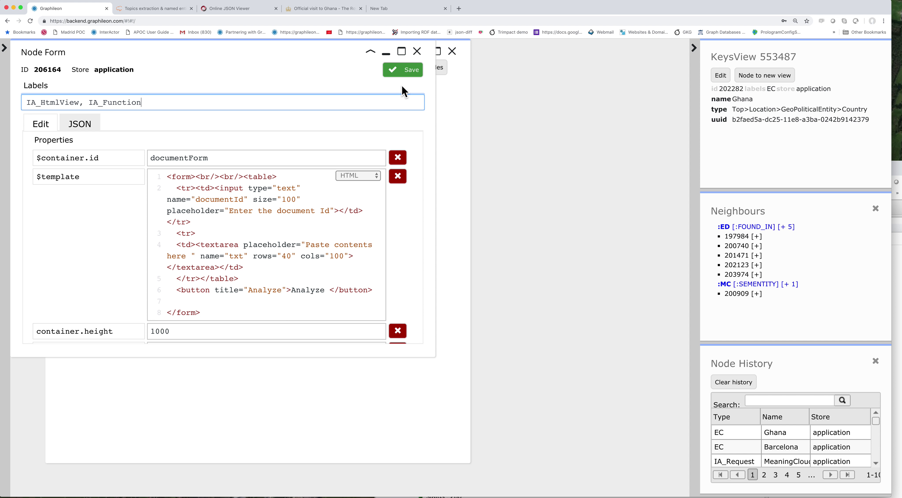
pyautogui.click(416, 52)
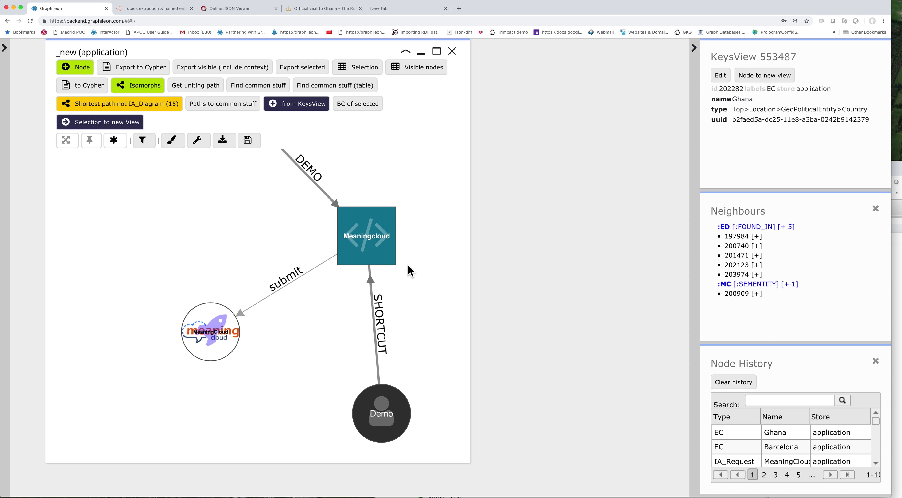
# Open the MeaningCloud request node's Node Form, showing $data with lang en and txt {{txt}}.
pyautogui.click(228, 346)
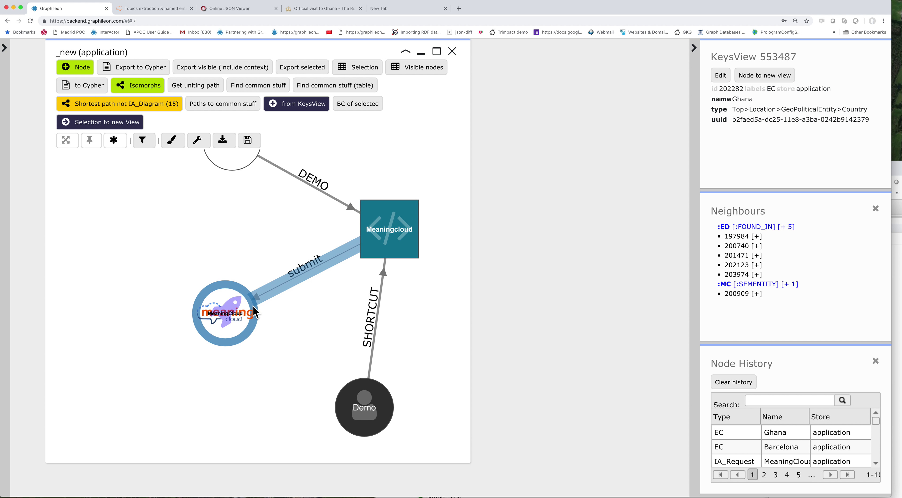
pyautogui.rightClick(230, 320)
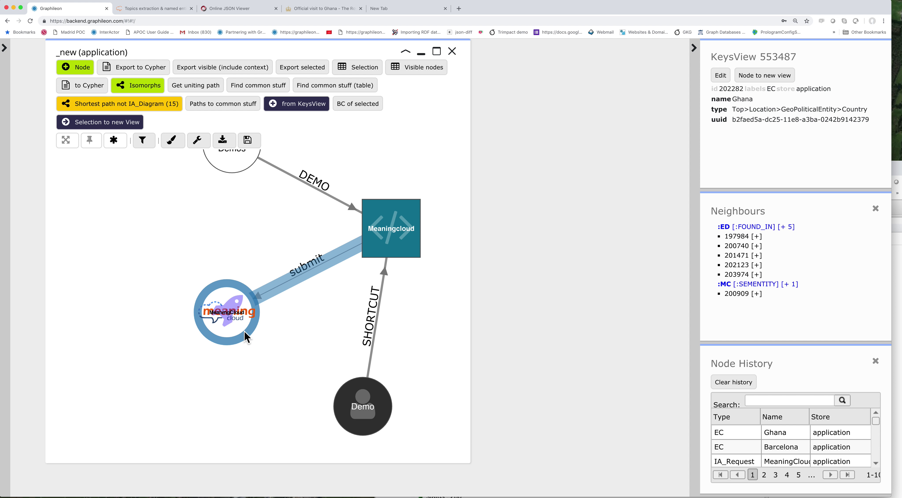
pyautogui.doubleClick(247, 337)
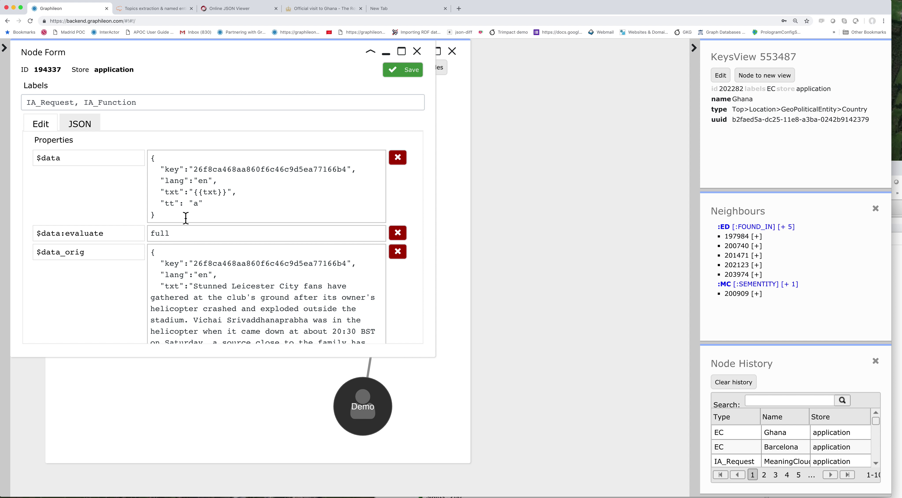
# Delete the $data_orig property from the MeaningCloud request node and save it.
pyautogui.scroll(-1, 244, 194)
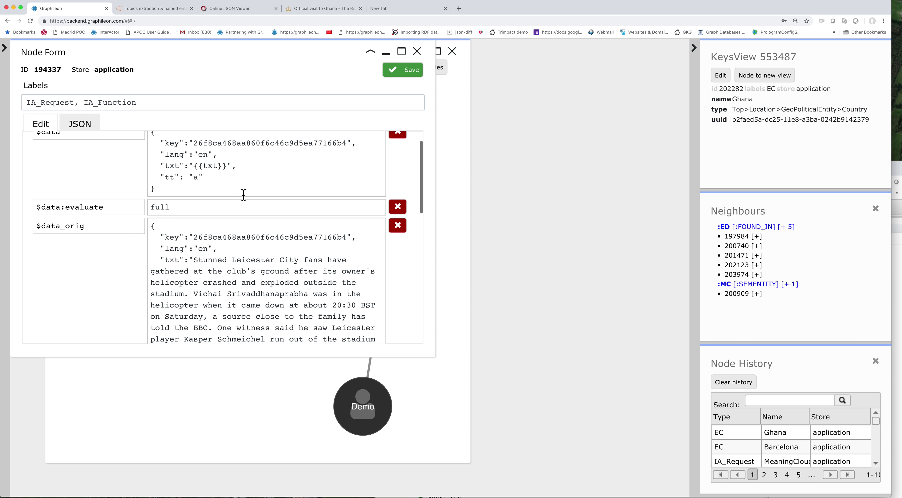
pyautogui.click(397, 226)
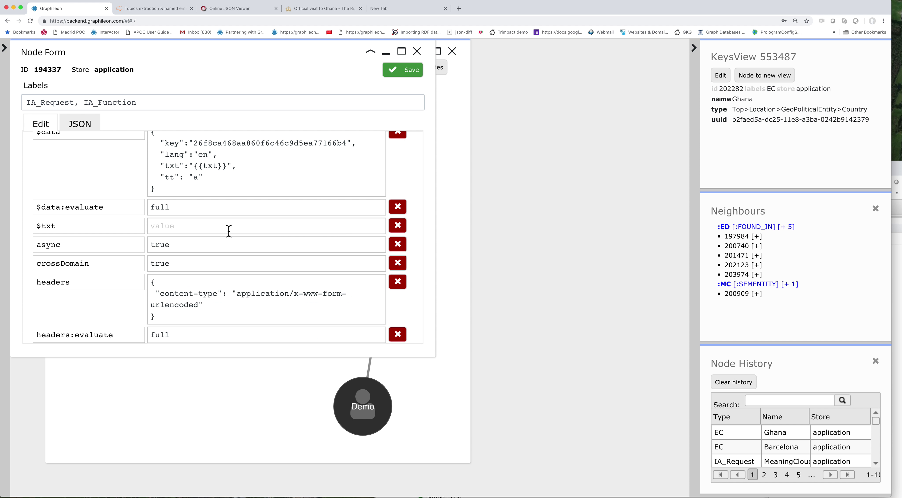
pyautogui.scroll(-2, 228, 231)
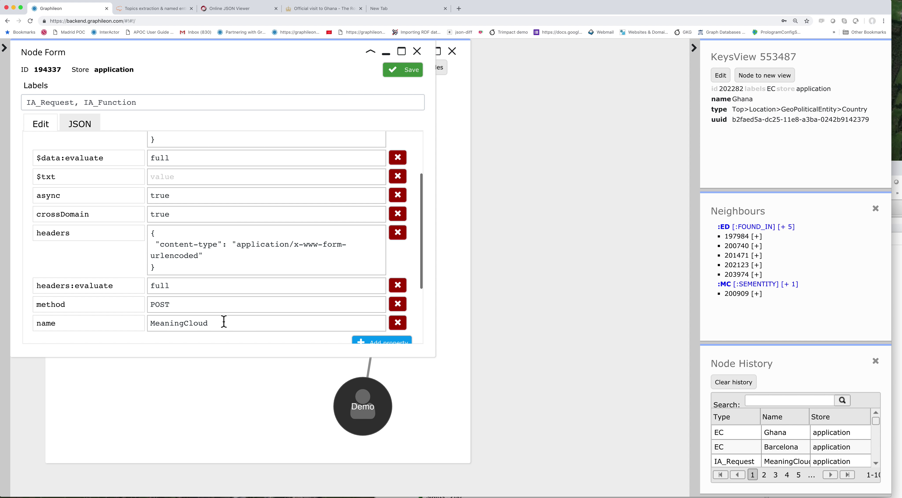
pyautogui.scroll(3, 233, 320)
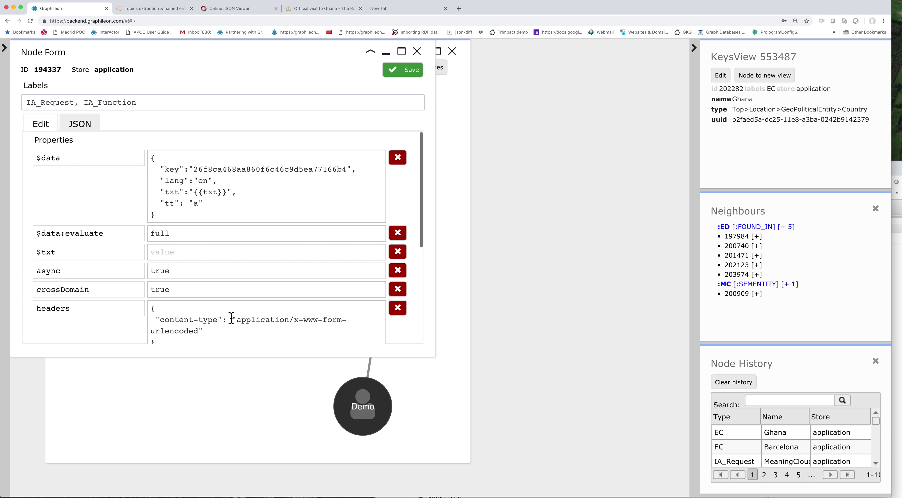
pyautogui.click(406, 72)
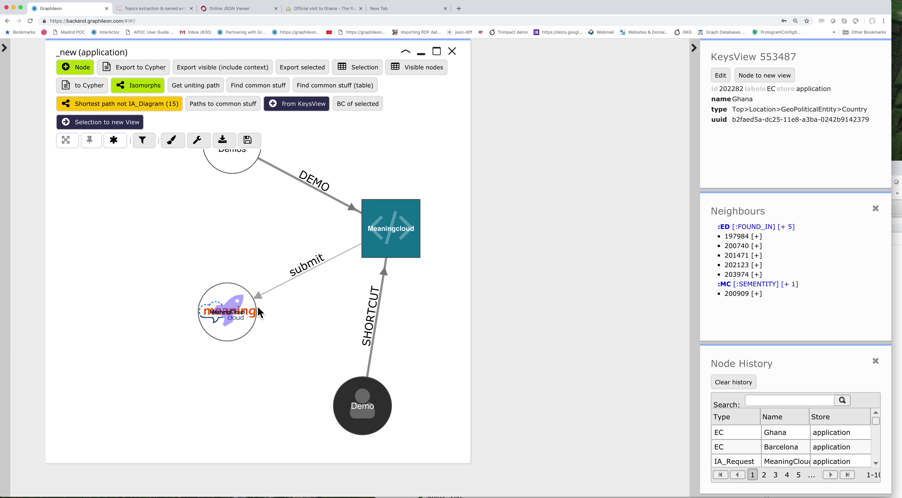
# Move the JSON output node below the request node and bring up the IA_Function node's actions.
pyautogui.click(228, 329)
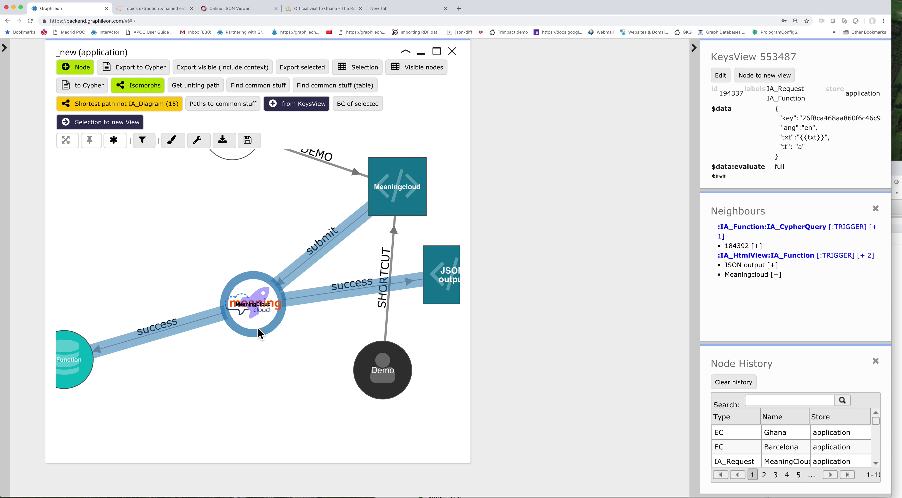
pyautogui.moveTo(429, 313); pyautogui.dragTo(316, 422)
pyautogui.click(311, 418)
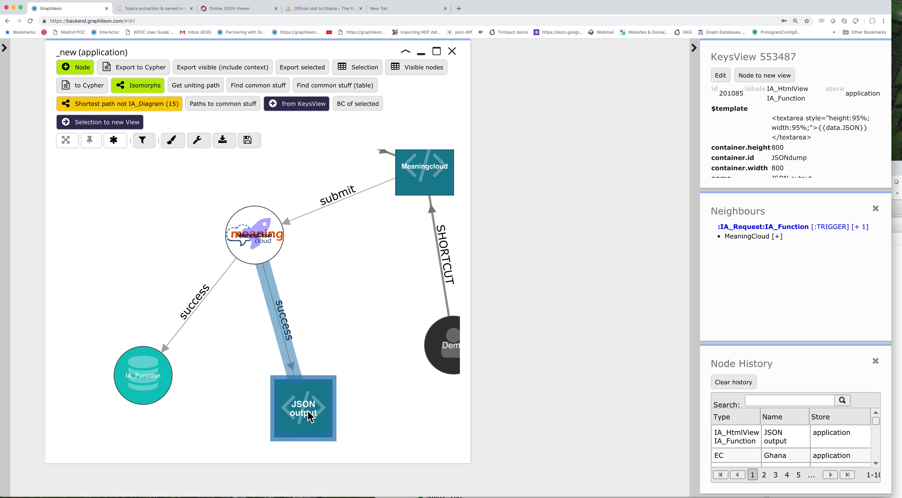
pyautogui.click(219, 366)
pyautogui.moveTo(219, 366); pyautogui.dragTo(363, 288)
pyautogui.click(293, 315)
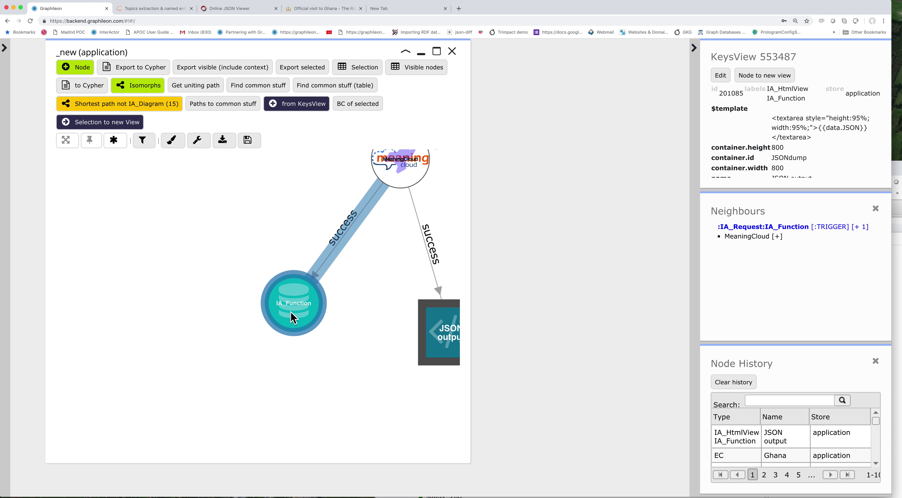
pyautogui.rightClick(294, 317)
pyautogui.click(304, 319)
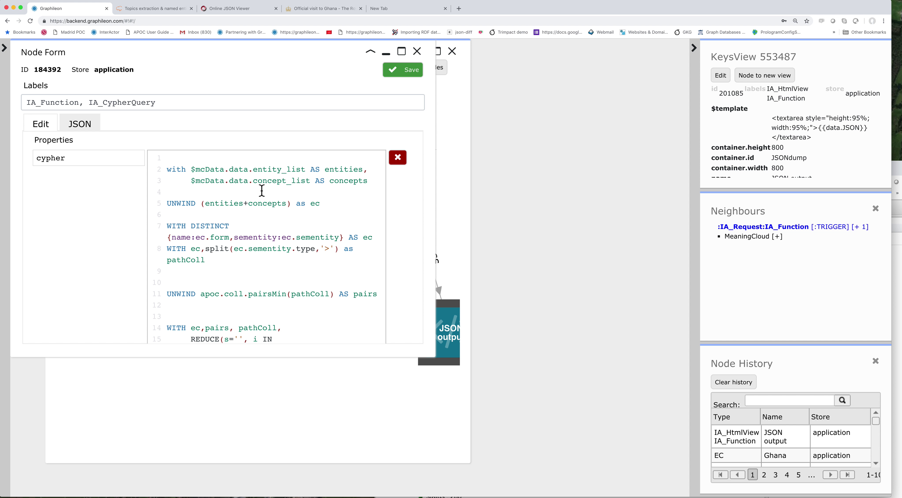
pyautogui.scroll(-5, 260, 187)
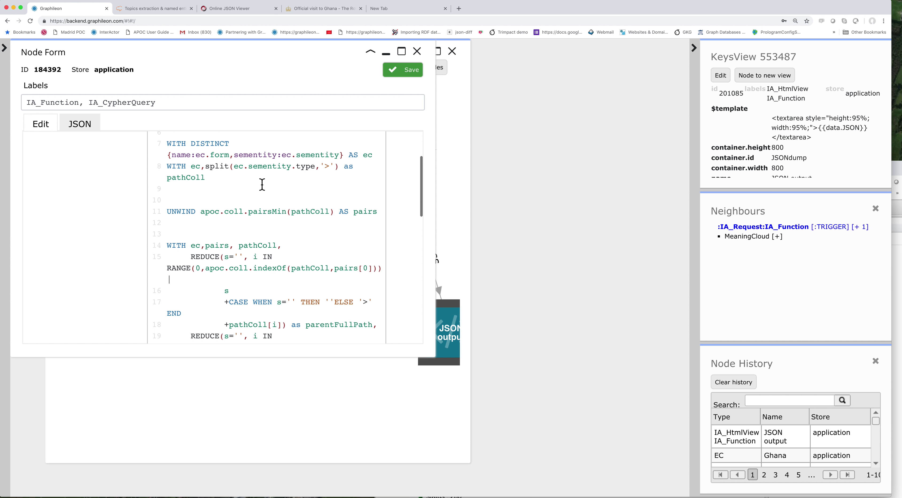
pyautogui.scroll(-5, 262, 183)
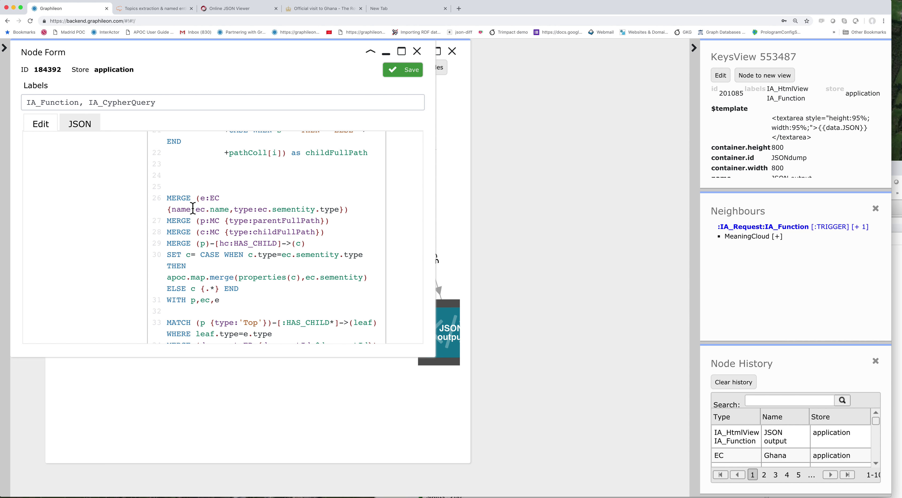
pyautogui.scroll(-3, 265, 249)
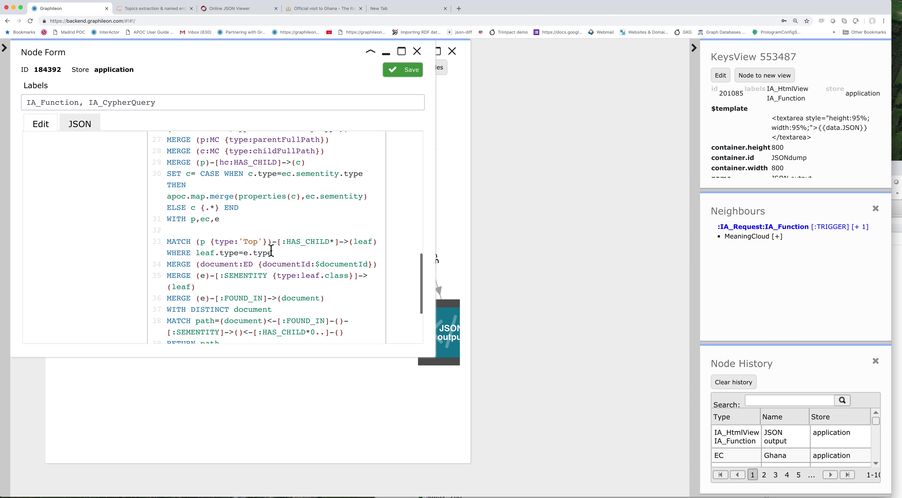
pyautogui.scroll(-3, 271, 251)
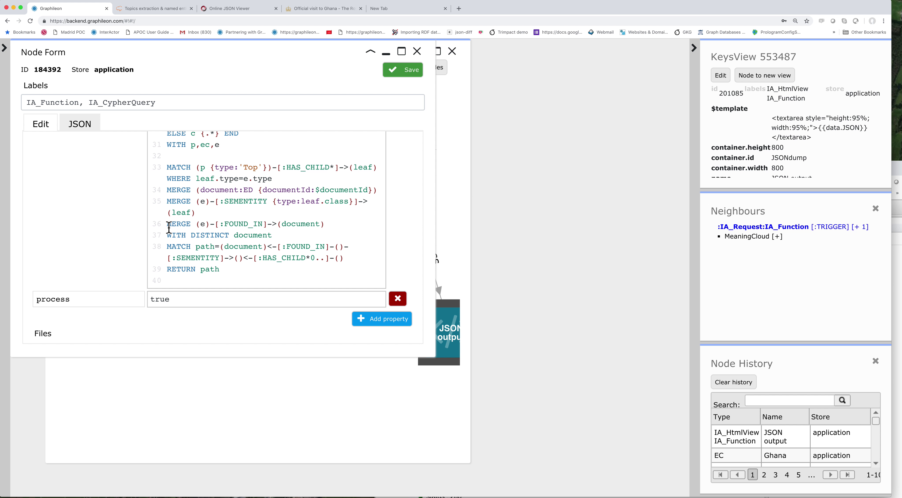
pyautogui.moveTo(170, 227); pyautogui.dragTo(332, 231)
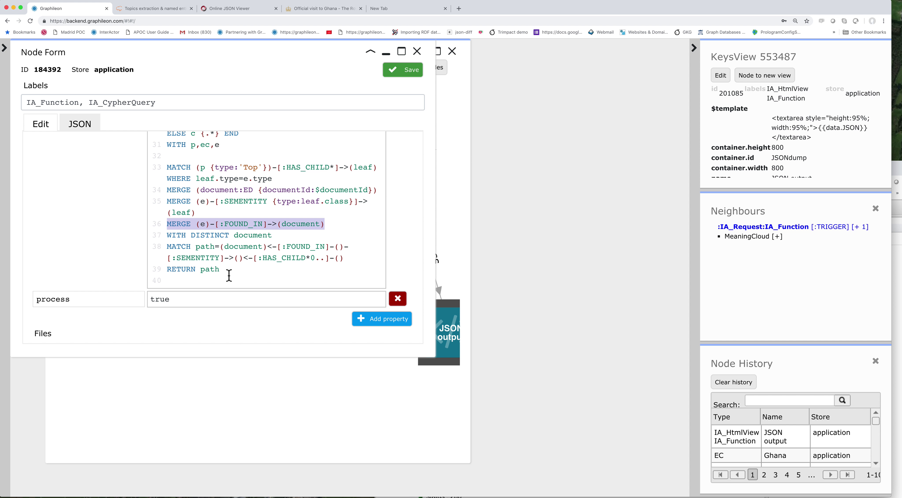
pyautogui.moveTo(169, 250); pyautogui.dragTo(246, 288)
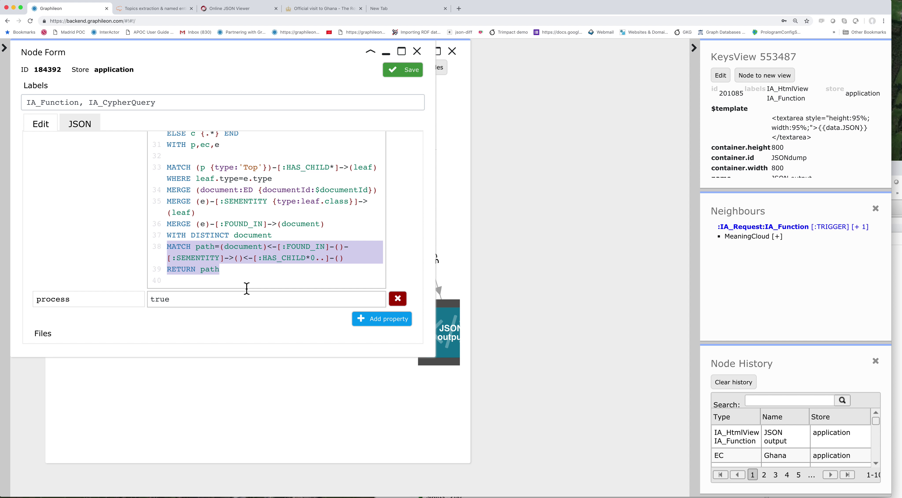
pyautogui.click(417, 52)
# Zoom out and pan the canvas to show Feature Demos through IA_Function and JSON output.
pyautogui.scroll(-3, 304, 203)
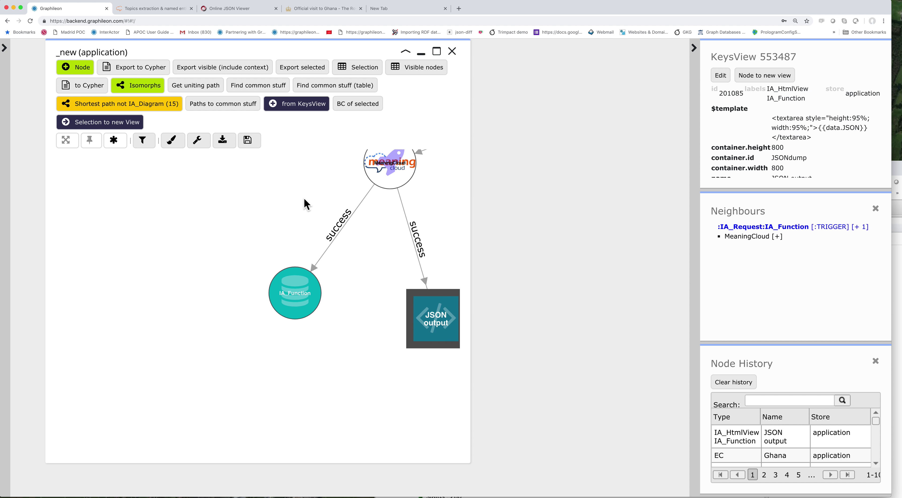
pyautogui.moveTo(304, 201); pyautogui.dragTo(169, 307)
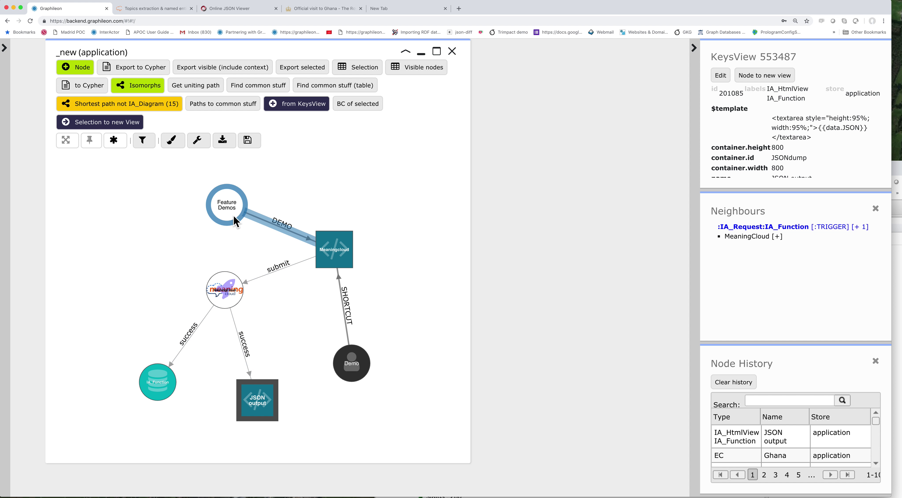